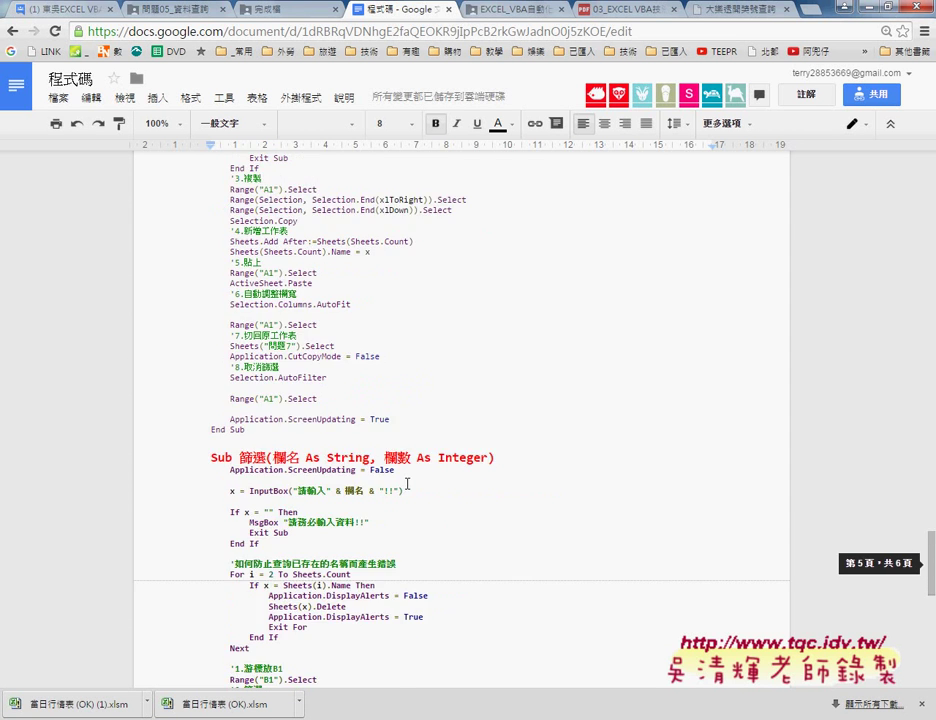
- Scroll back to page 3 and highlight the red heading 當開啟EXCEL時自動刪除舊的查詢結果
{"action": "scroll", "coordinate": [407, 484], "scroll_direction": "up", "scroll_amount": 2}
{"action": "scroll", "coordinate": [407, 484], "scroll_direction": "up", "scroll_amount": 3}
{"action": "scroll", "coordinate": [407, 483], "scroll_direction": "up", "scroll_amount": 5}
{"action": "scroll", "coordinate": [407, 484], "scroll_direction": "up", "scroll_amount": 2}
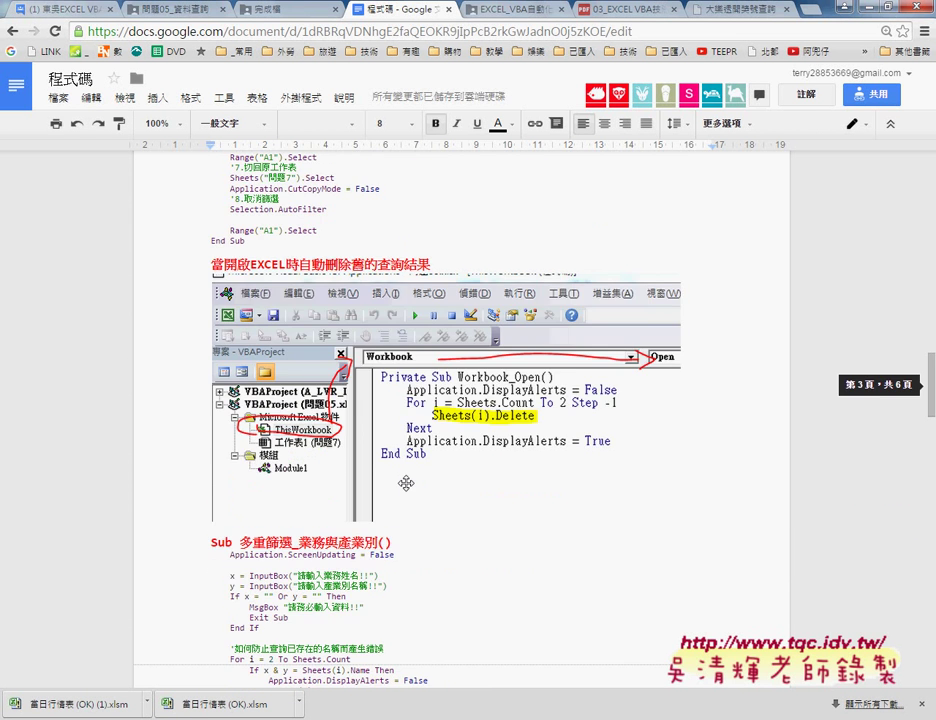
{"action": "scroll", "coordinate": [404, 485], "scroll_direction": "up", "scroll_amount": 1}
{"action": "scroll", "coordinate": [405, 482], "scroll_direction": "down", "scroll_amount": 1}
{"action": "scroll", "coordinate": [406, 482], "scroll_direction": "down", "scroll_amount": 1}
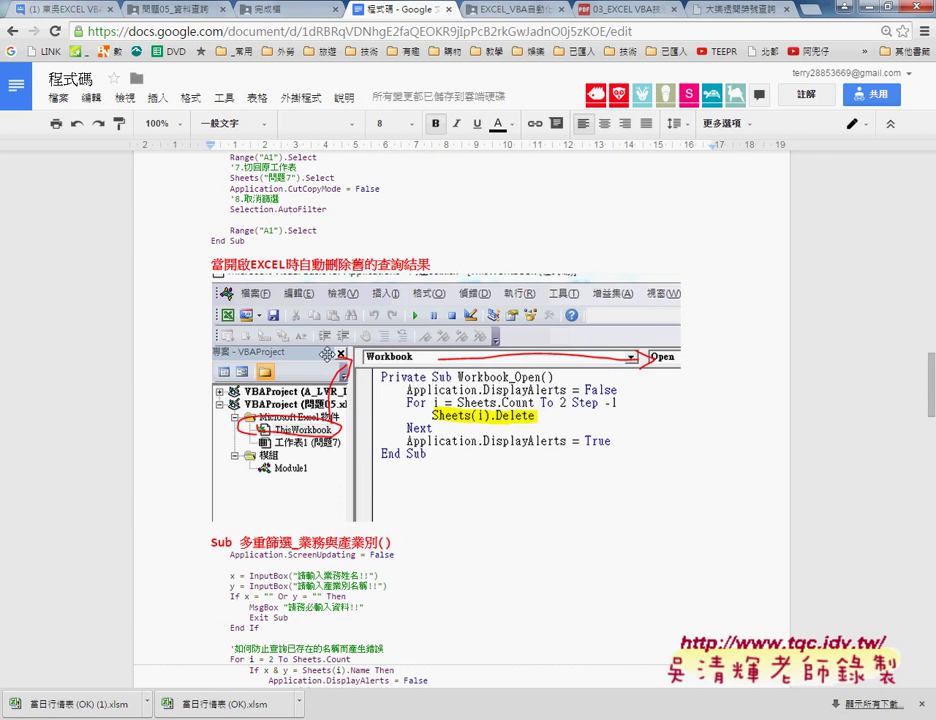
{"action": "left_click_drag", "start_coordinate": [211, 265], "coordinate": [441, 266]}
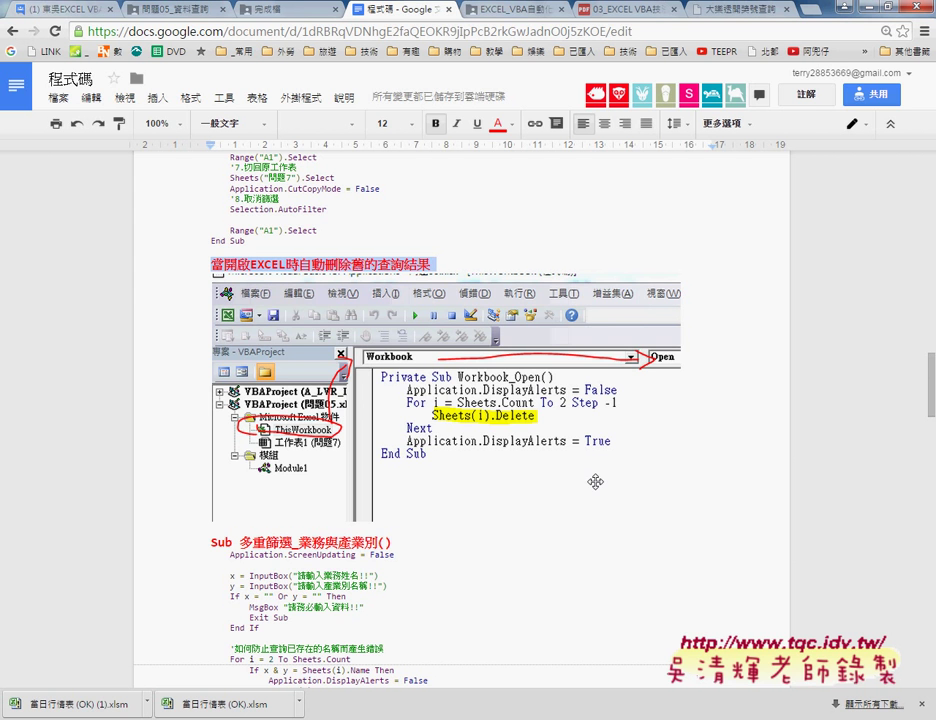
- Highlight 多重篩選 in the macro name and its second InputBox line for y
{"action": "scroll", "coordinate": [595, 482], "scroll_direction": "down", "scroll_amount": 3}
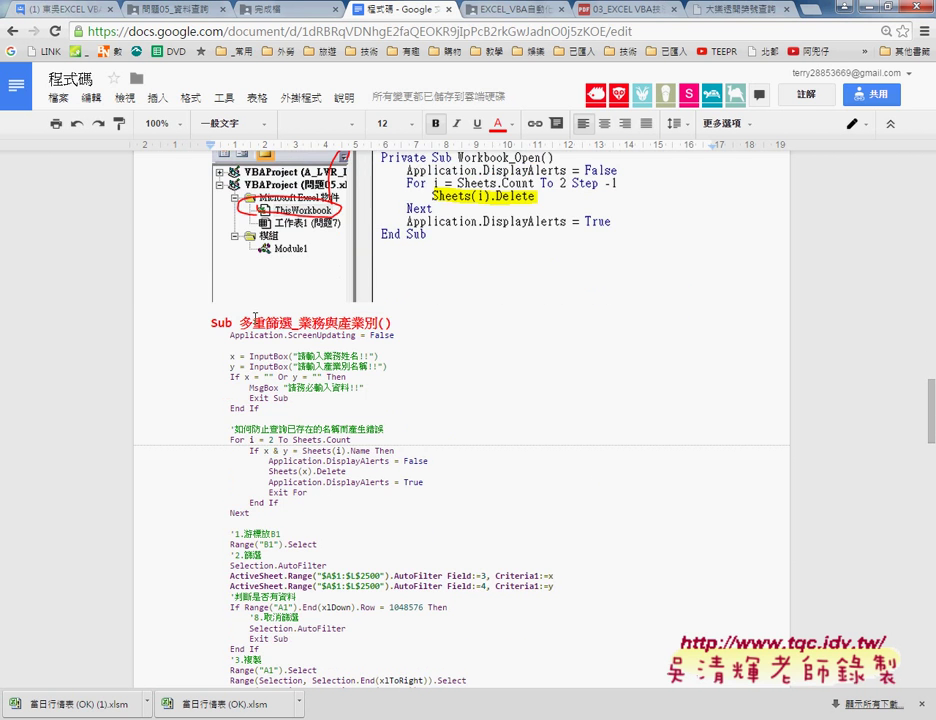
{"action": "left_click_drag", "start_coordinate": [240, 322], "coordinate": [376, 322]}
{"action": "mouse_move", "coordinate": [368, 356]}
{"action": "left_mouse_down"}
{"action": "mouse_move", "coordinate": [397, 372]}
{"action": "mouse_move", "coordinate": [231, 371]}
{"action": "mouse_move", "coordinate": [391, 366]}
{"action": "left_mouse_up"}
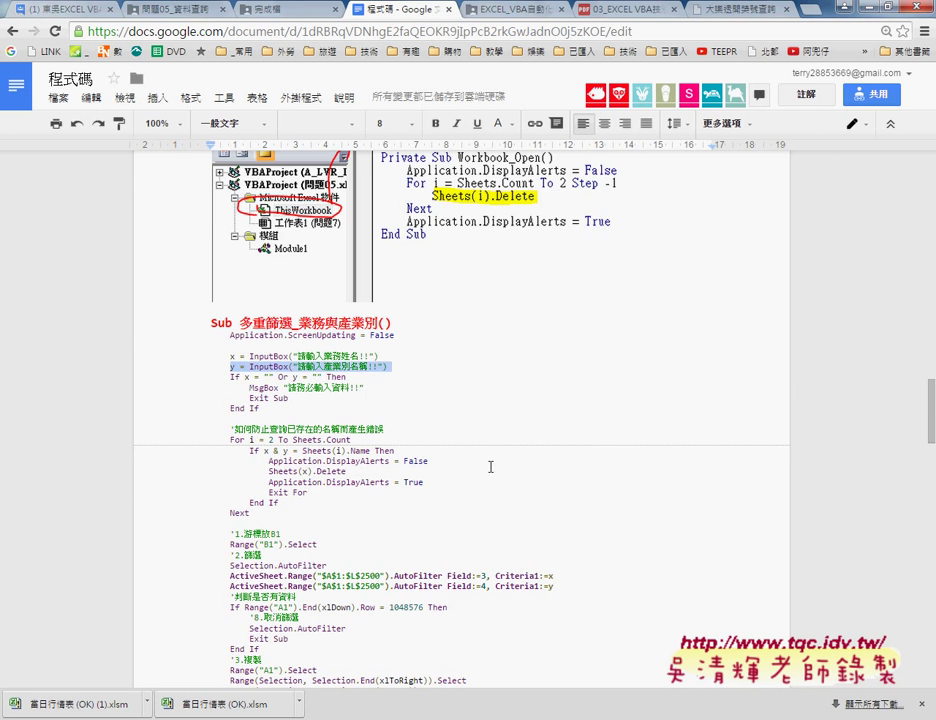
- Mark the AutoFilter lines filtering fields 3 and 4 by x and y, then clear the marks
{"action": "scroll", "coordinate": [490, 466], "scroll_direction": "down", "scroll_amount": 3}
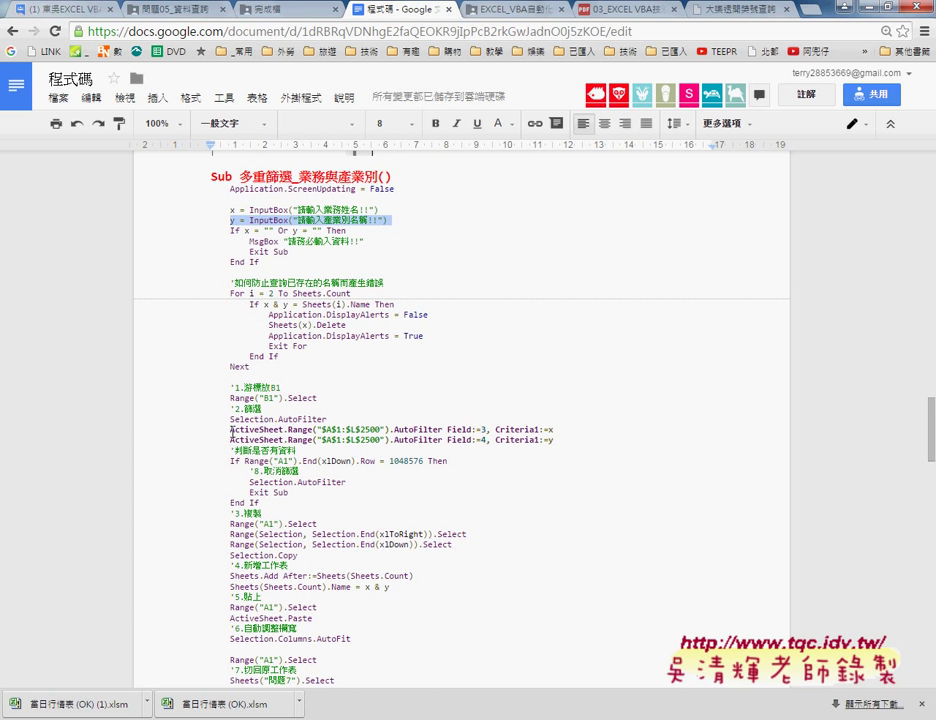
{"action": "left_click_drag", "start_coordinate": [231, 430], "coordinate": [557, 431]}
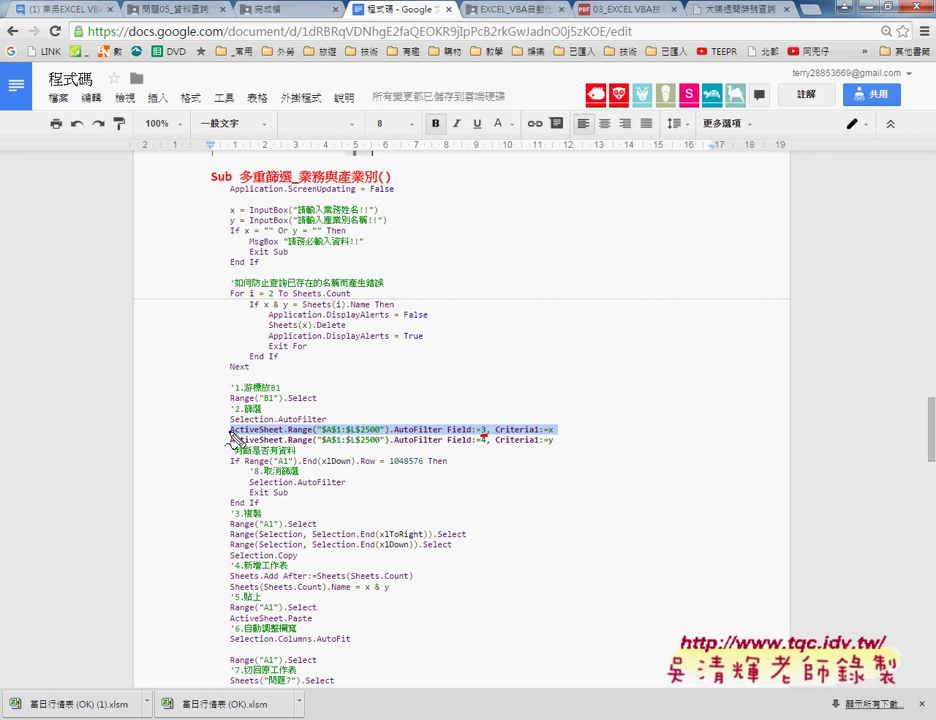
{"action": "left_click_drag", "start_coordinate": [230, 428], "coordinate": [214, 464]}
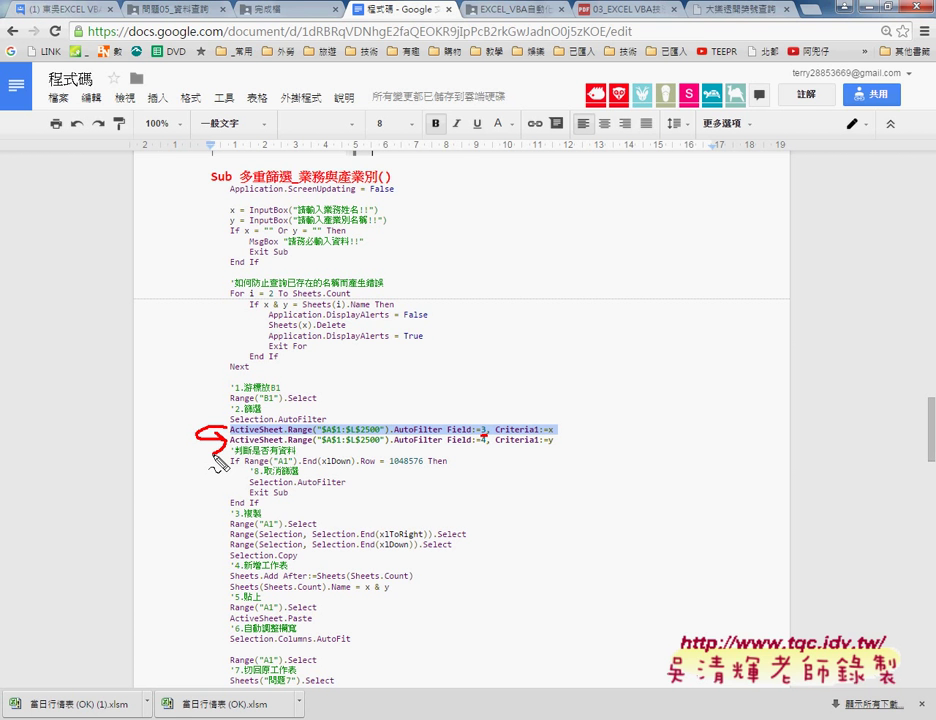
{"action": "left_click_drag", "start_coordinate": [483, 445], "coordinate": [490, 455]}
{"action": "mouse_move", "coordinate": [541, 434]}
{"action": "left_mouse_down"}
{"action": "mouse_move", "coordinate": [554, 433]}
{"action": "mouse_move", "coordinate": [555, 446]}
{"action": "left_mouse_up"}
{"action": "key", "text": "Escape"}
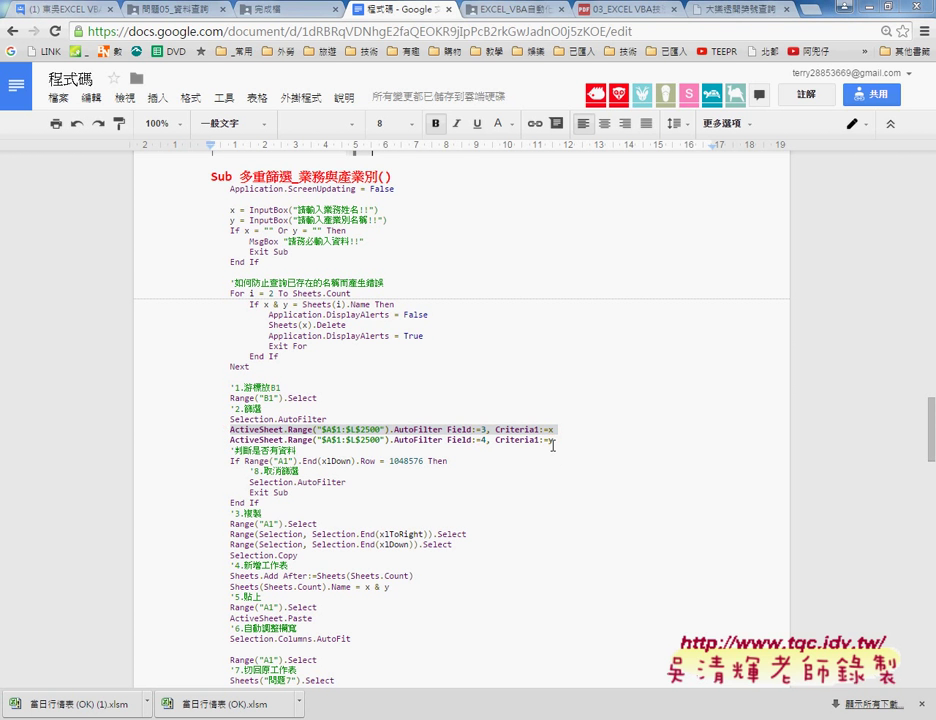
- Select the 表單查詢 form screenshot, then scroll down to Sub 篩選(欄名 As String, 欄數 As Integer)
{"action": "scroll", "coordinate": [543, 485], "scroll_direction": "down", "scroll_amount": 5}
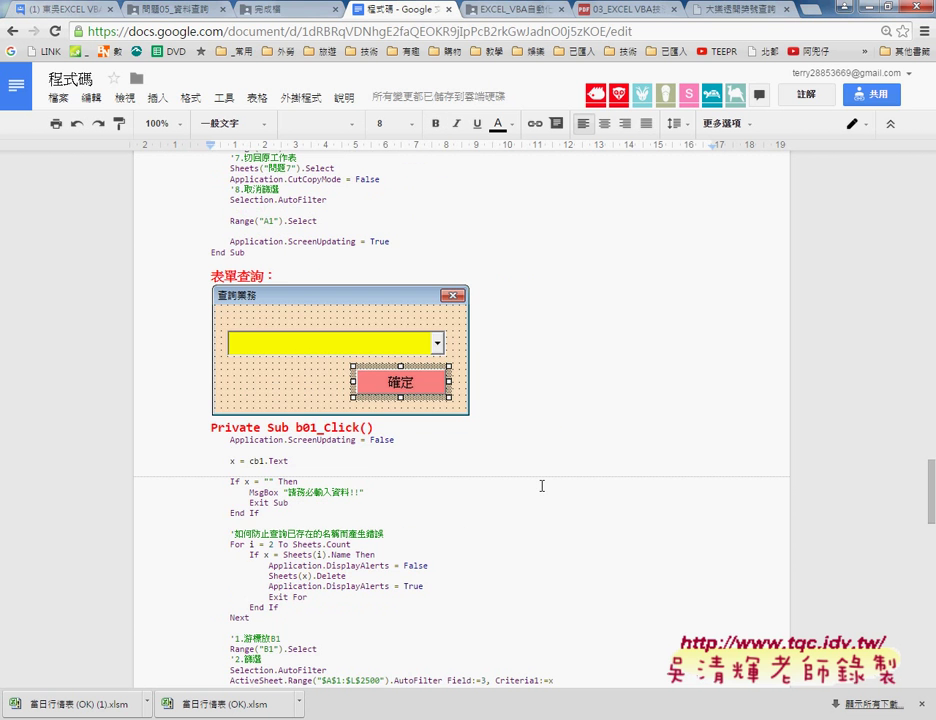
{"action": "left_click", "coordinate": [299, 352]}
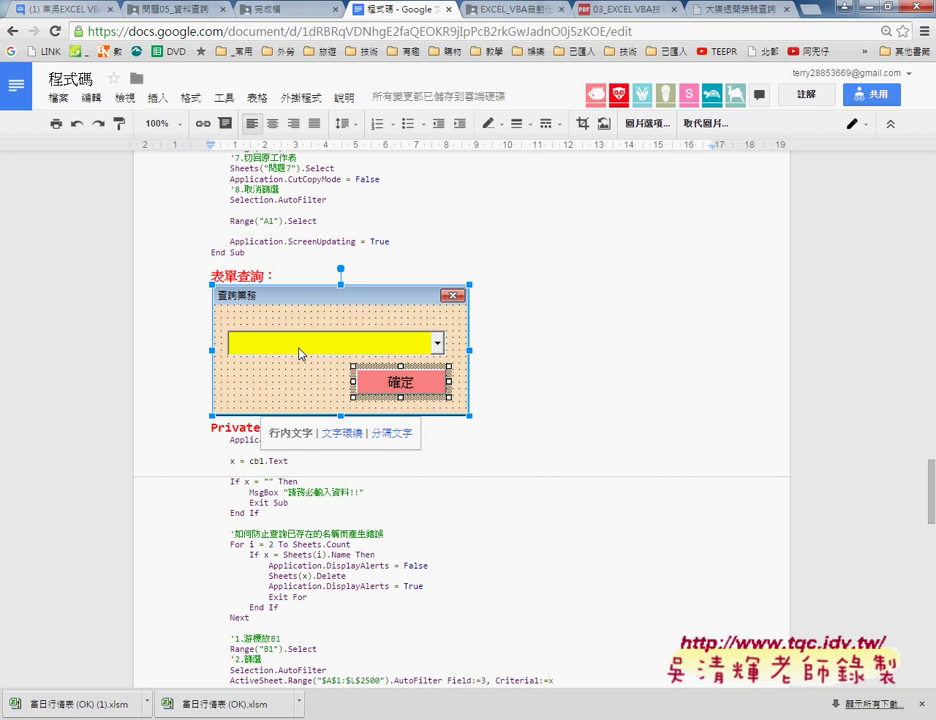
{"action": "left_click", "coordinate": [533, 487]}
{"action": "scroll", "coordinate": [531, 485], "scroll_direction": "down", "scroll_amount": 2}
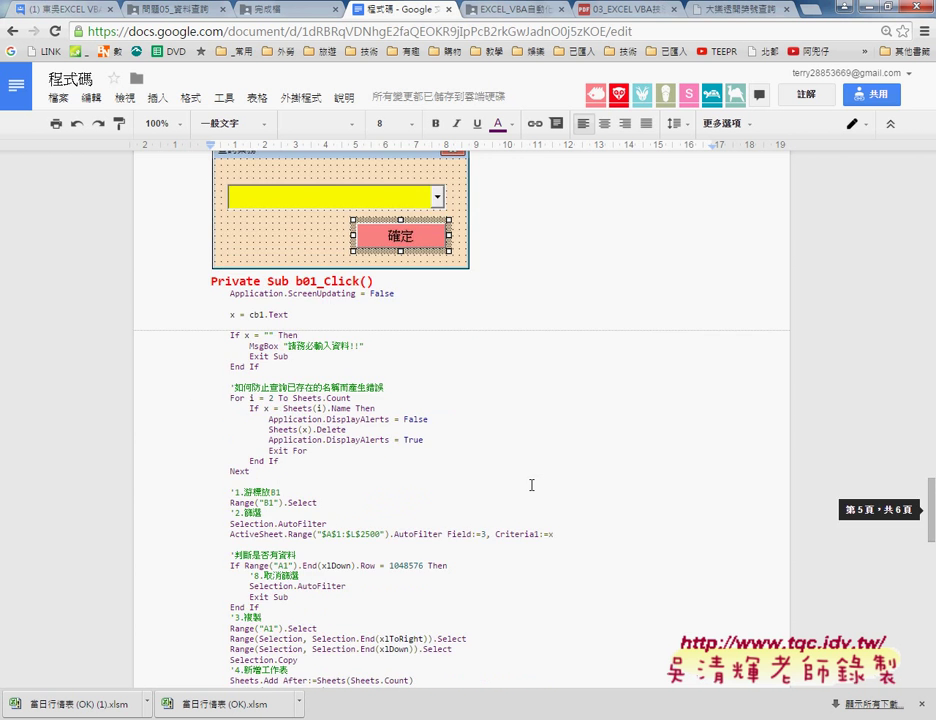
{"action": "scroll", "coordinate": [531, 485], "scroll_direction": "down", "scroll_amount": 1}
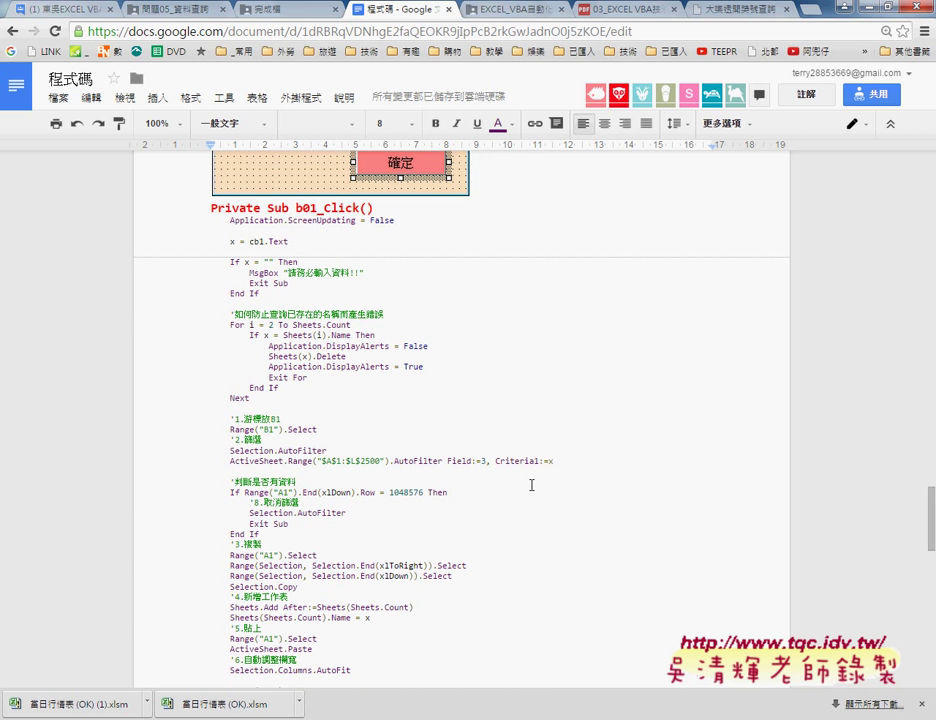
{"action": "scroll", "coordinate": [533, 487], "scroll_direction": "up", "scroll_amount": 1}
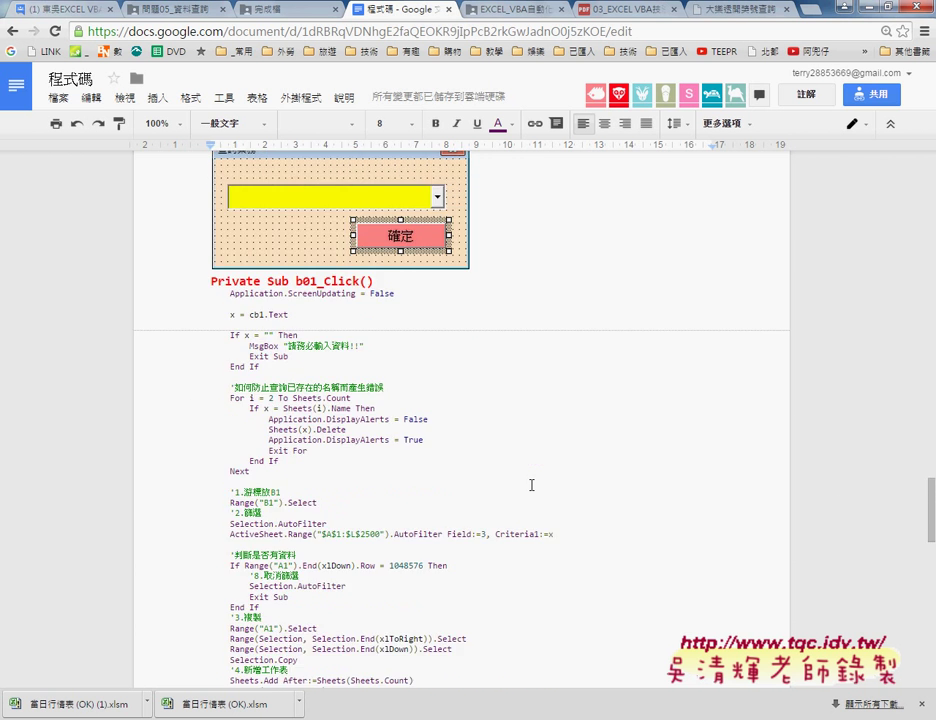
{"action": "scroll", "coordinate": [536, 491], "scroll_direction": "down", "scroll_amount": 3}
{"action": "scroll", "coordinate": [536, 491], "scroll_direction": "down", "scroll_amount": 3}
- Highlight the 欄名 As String parameter and the macro name 篩選
{"action": "scroll", "coordinate": [536, 491], "scroll_direction": "down", "scroll_amount": 2}
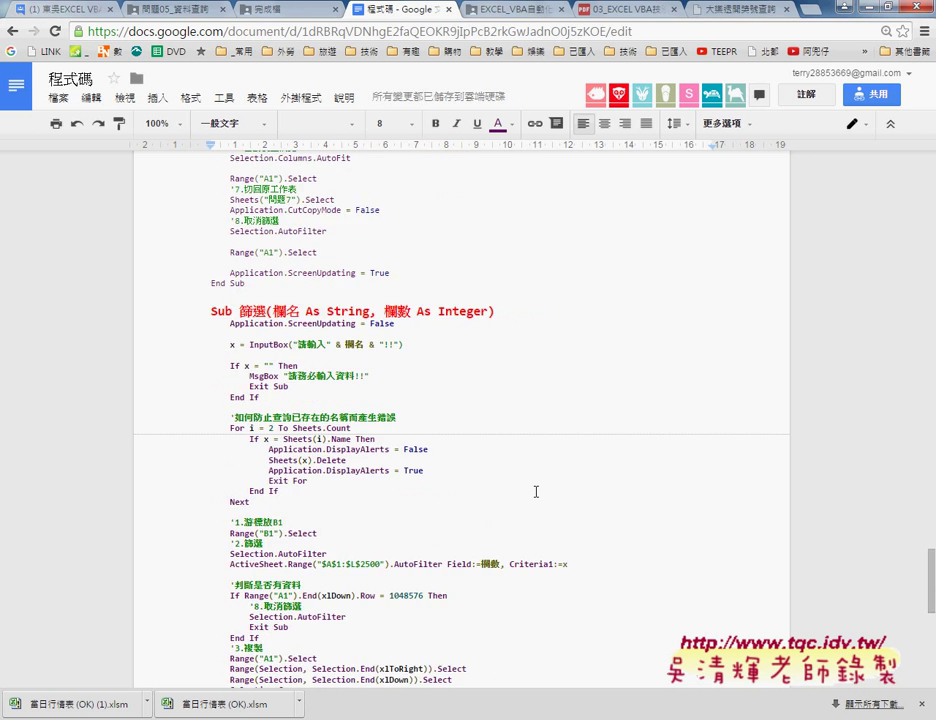
{"action": "scroll", "coordinate": [536, 491], "scroll_direction": "down", "scroll_amount": 1}
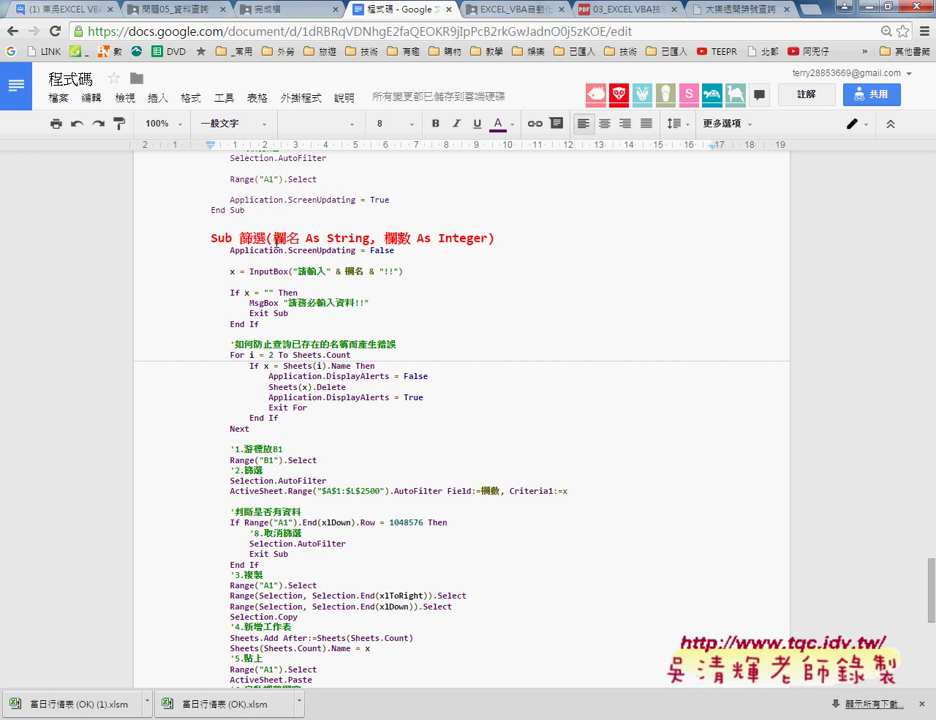
{"action": "left_click_drag", "start_coordinate": [275, 238], "coordinate": [340, 238]}
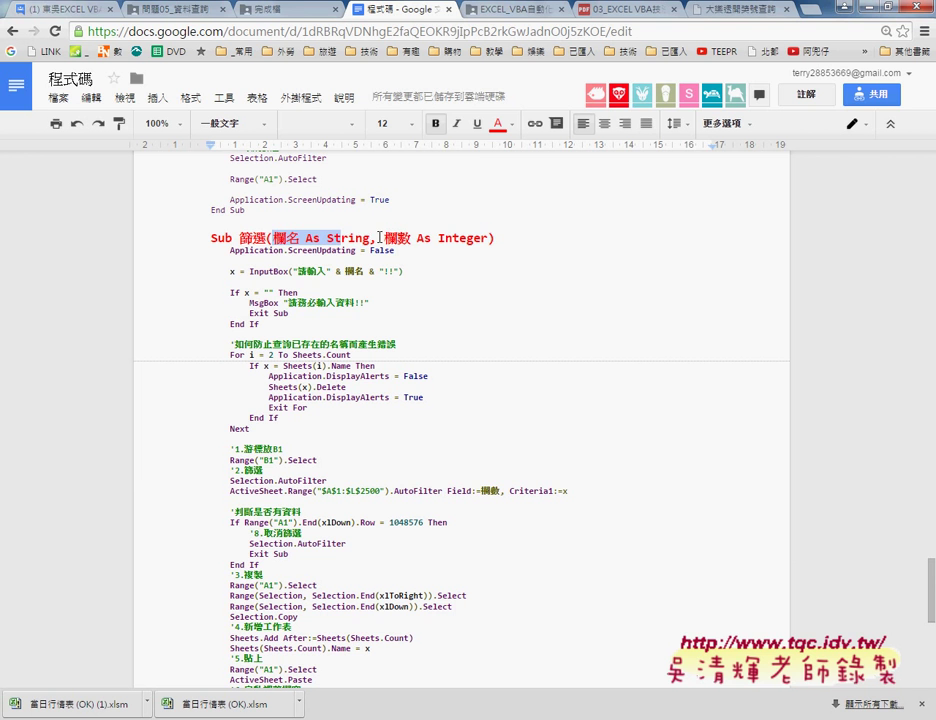
{"action": "double_click", "coordinate": [251, 238]}
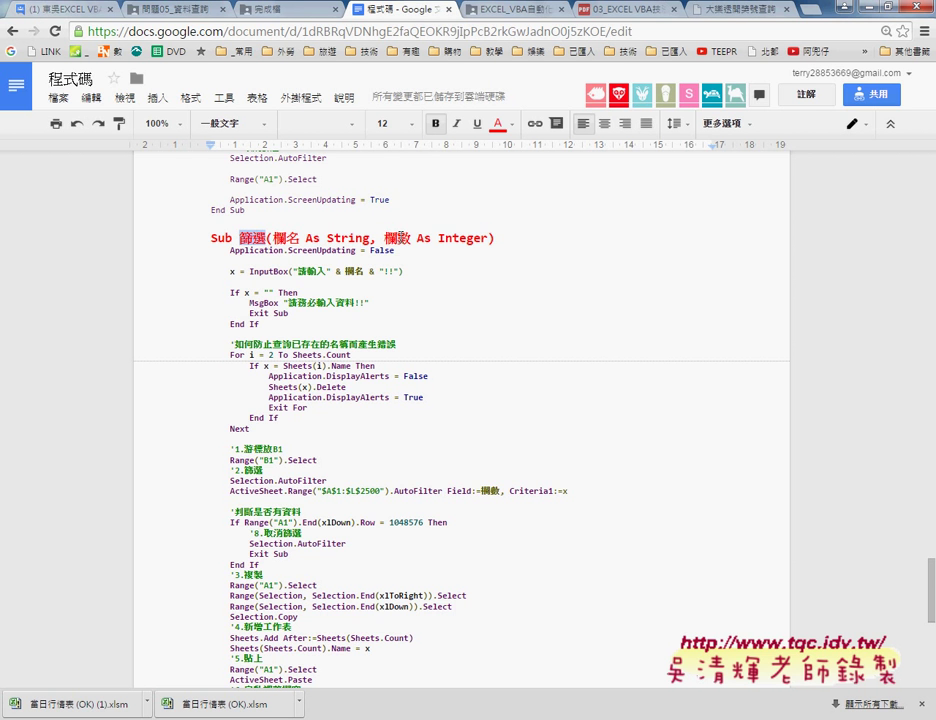
- Show the 篩選產品, 篩選業務2 and 篩選產業別 subs, then switch to the EXCEL_VBA自動化 Drive folder
{"action": "scroll", "coordinate": [418, 310], "scroll_direction": "down", "scroll_amount": 2}
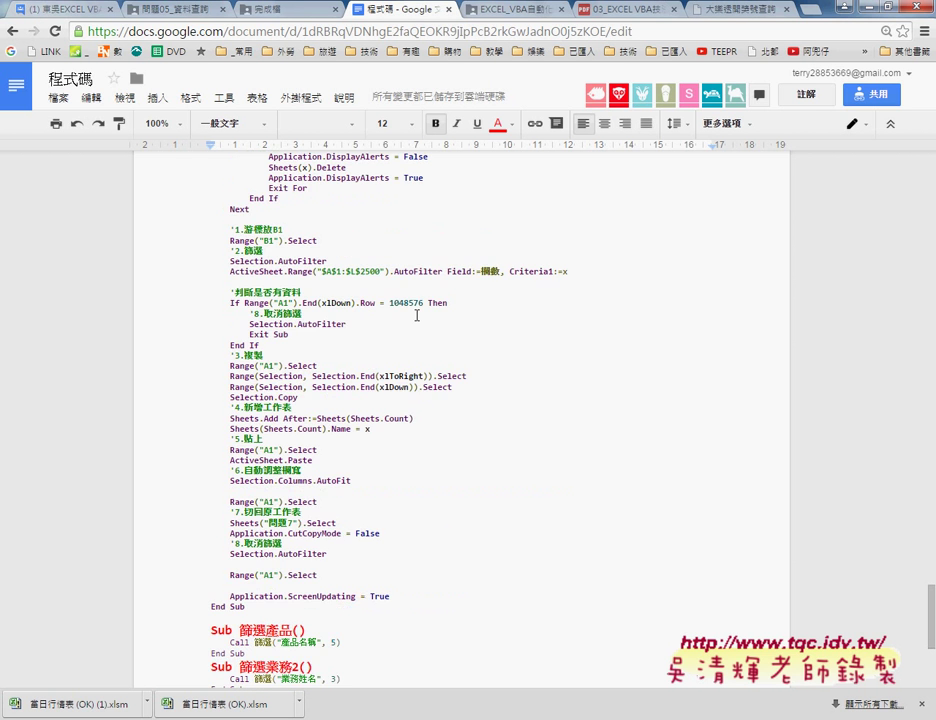
{"action": "scroll", "coordinate": [417, 313], "scroll_direction": "down", "scroll_amount": 2}
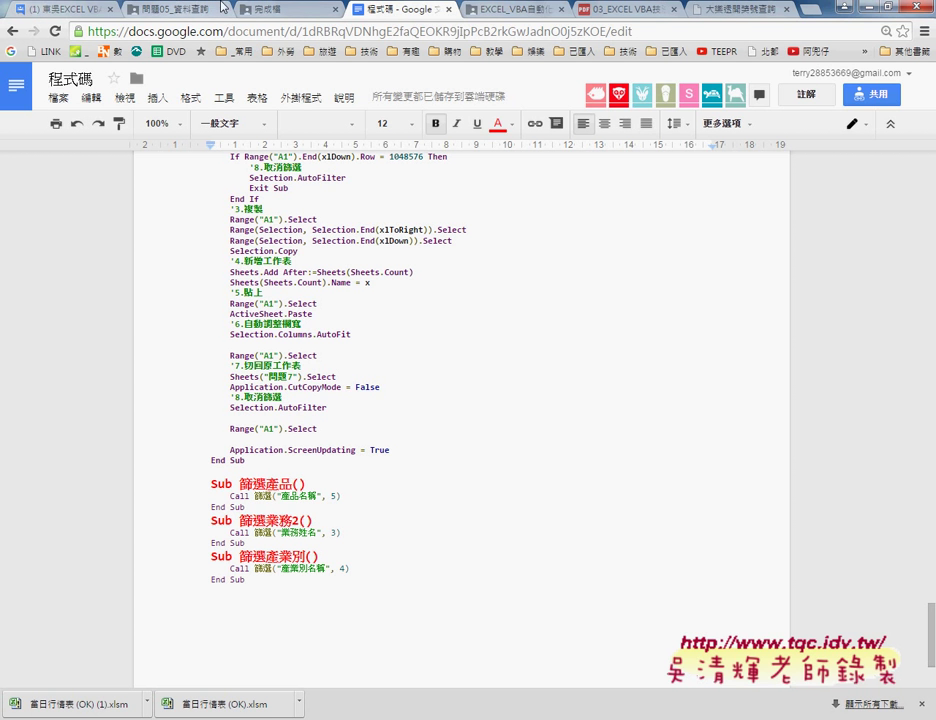
{"action": "left_click", "coordinate": [483, 10]}
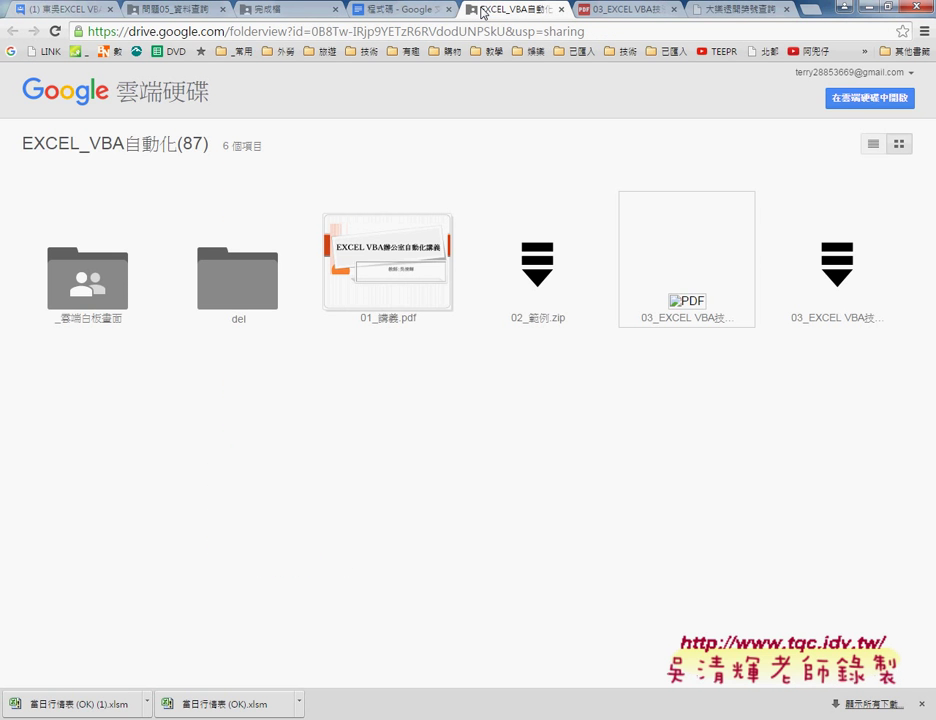
- Open the 02_進階 folder via _雲端白板畫面 and 其他補充範例(84), shown as a list
{"action": "left_click", "coordinate": [91, 321]}
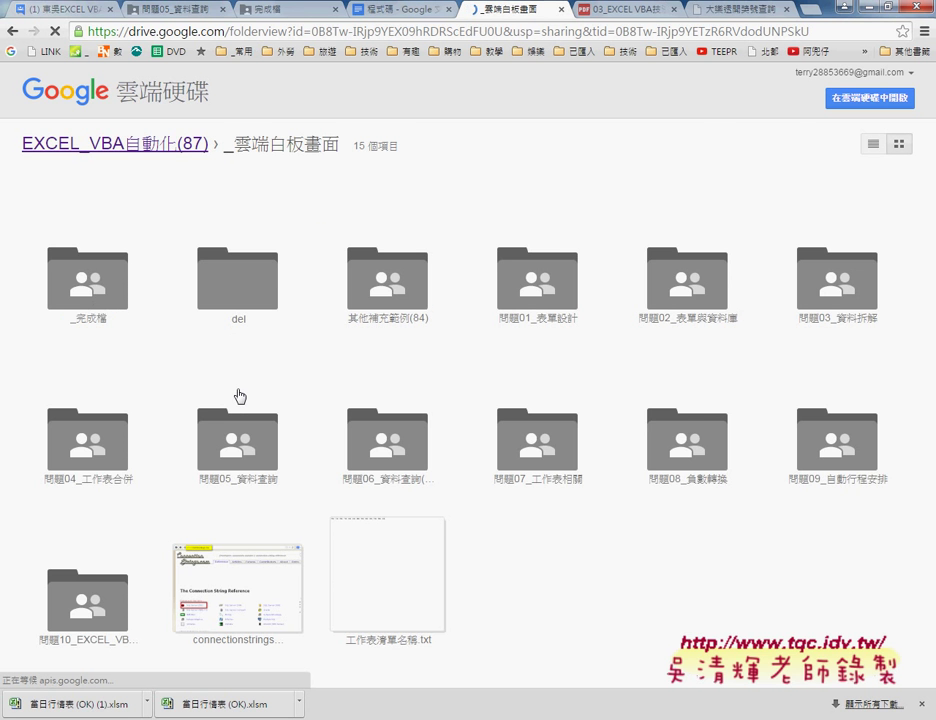
{"action": "left_click", "coordinate": [385, 322]}
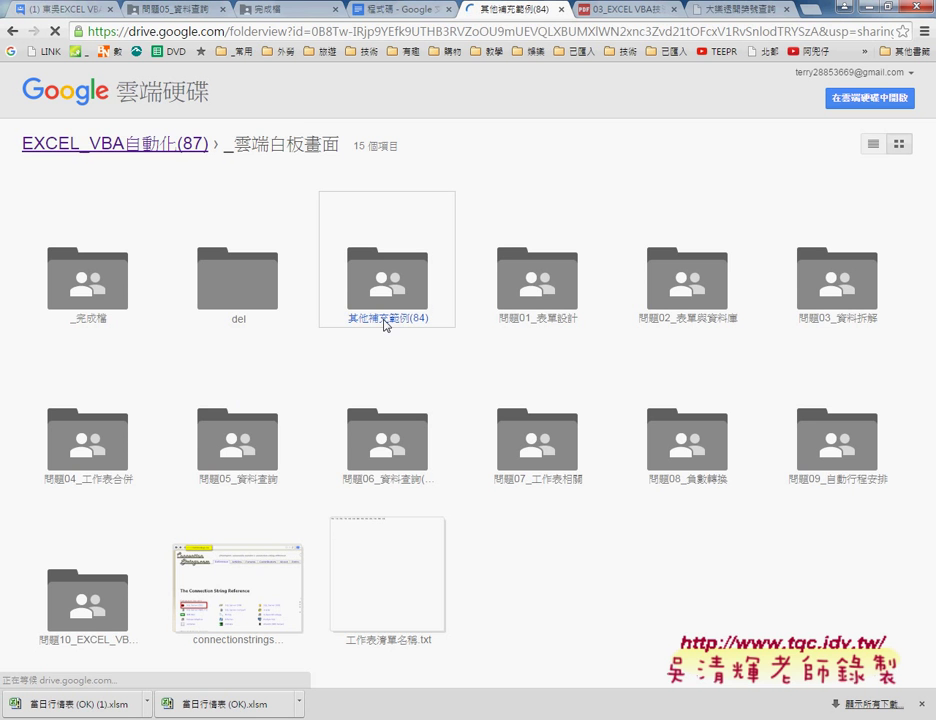
{"action": "left_click", "coordinate": [255, 327]}
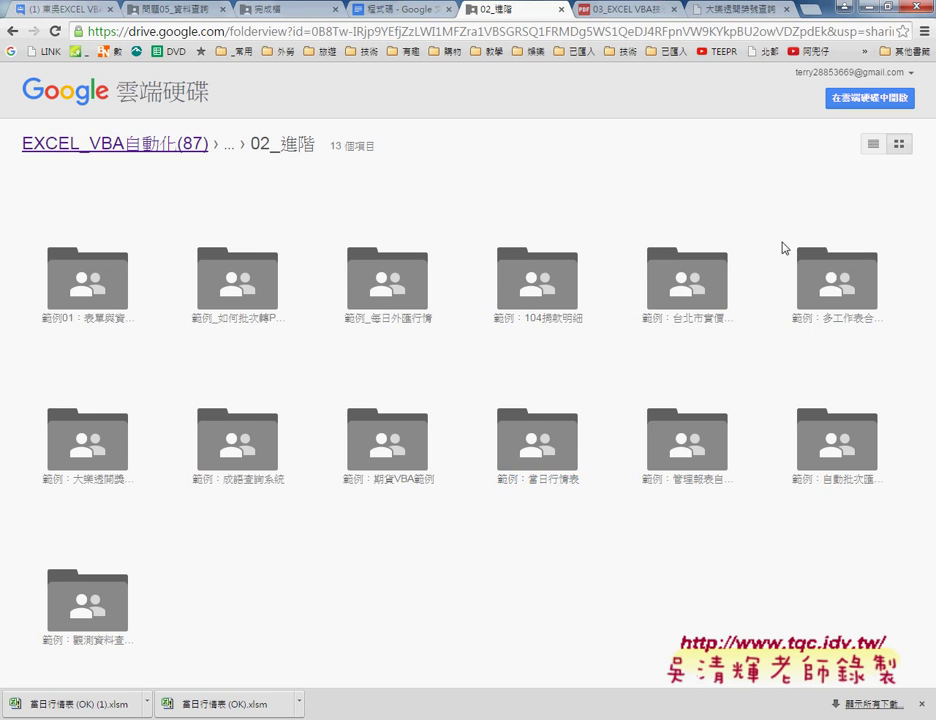
{"action": "left_click", "coordinate": [872, 146]}
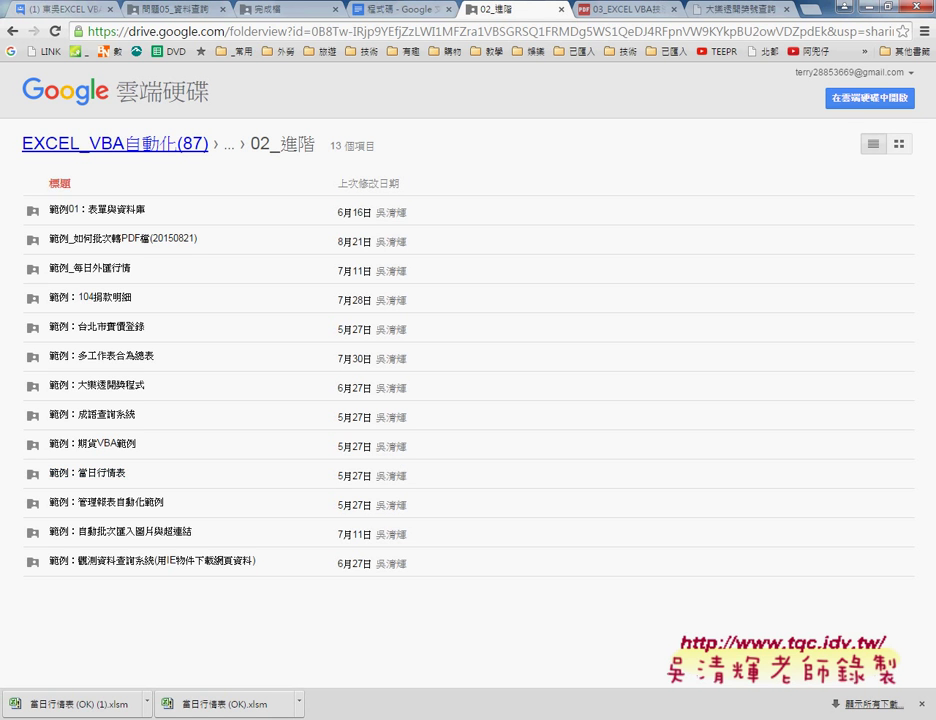
{"action": "mouse_move", "coordinate": [330, 715]}
{"action": "left_click", "coordinate": [463, 658]}
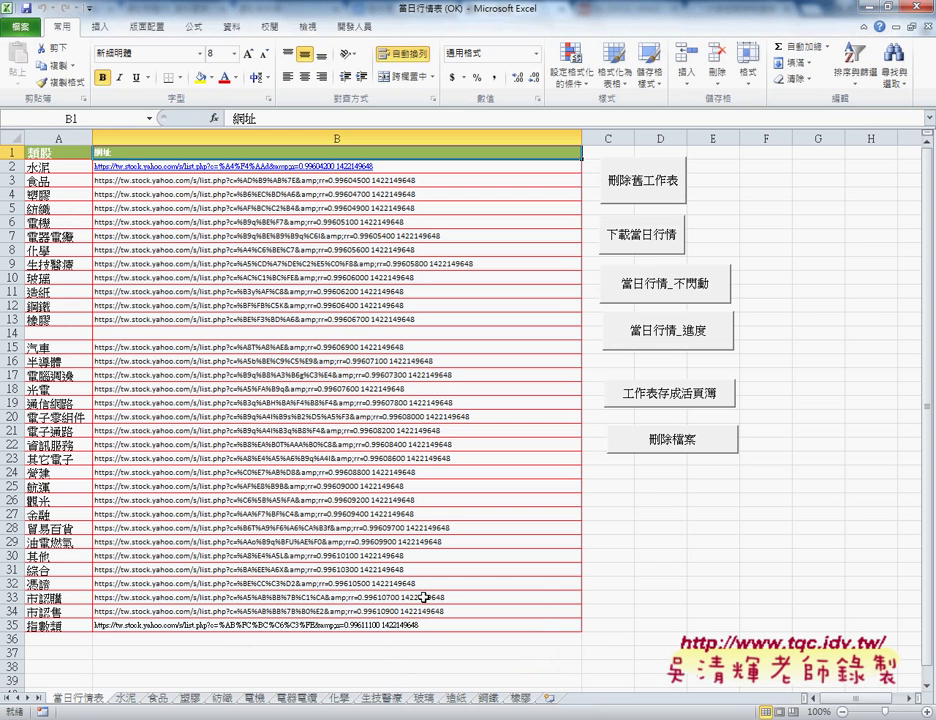
{"action": "left_click", "coordinate": [40, 167]}
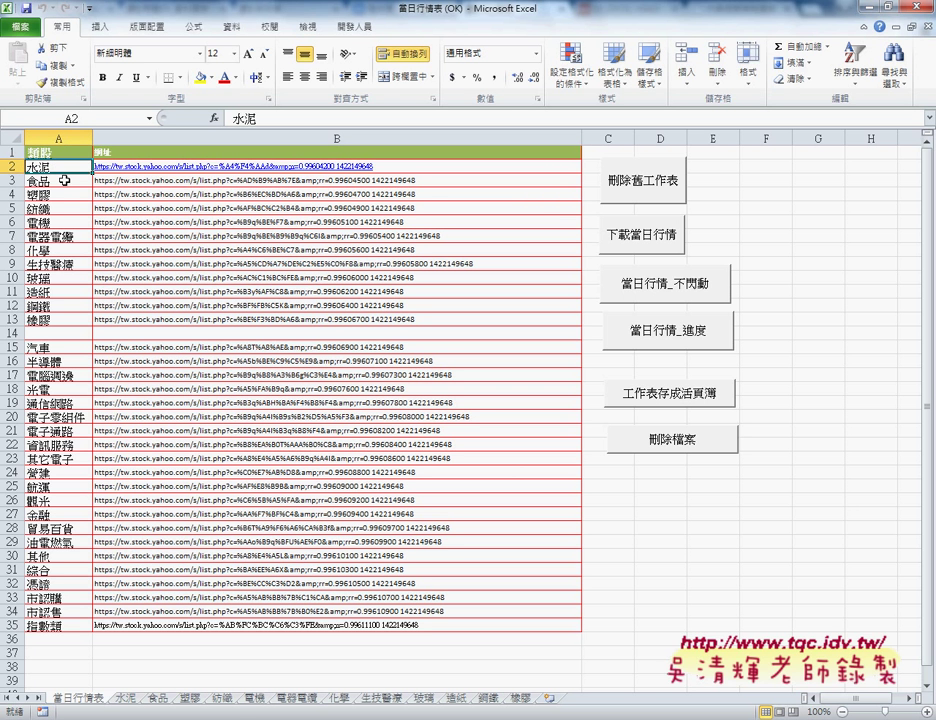
{"action": "left_click", "coordinate": [69, 180]}
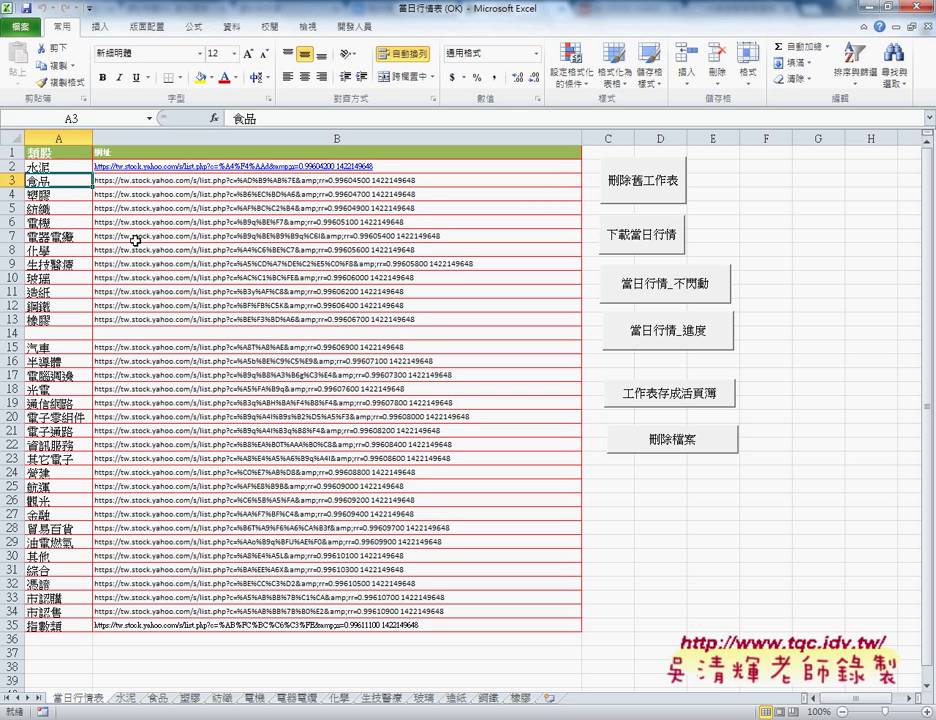
{"action": "left_click", "coordinate": [130, 701]}
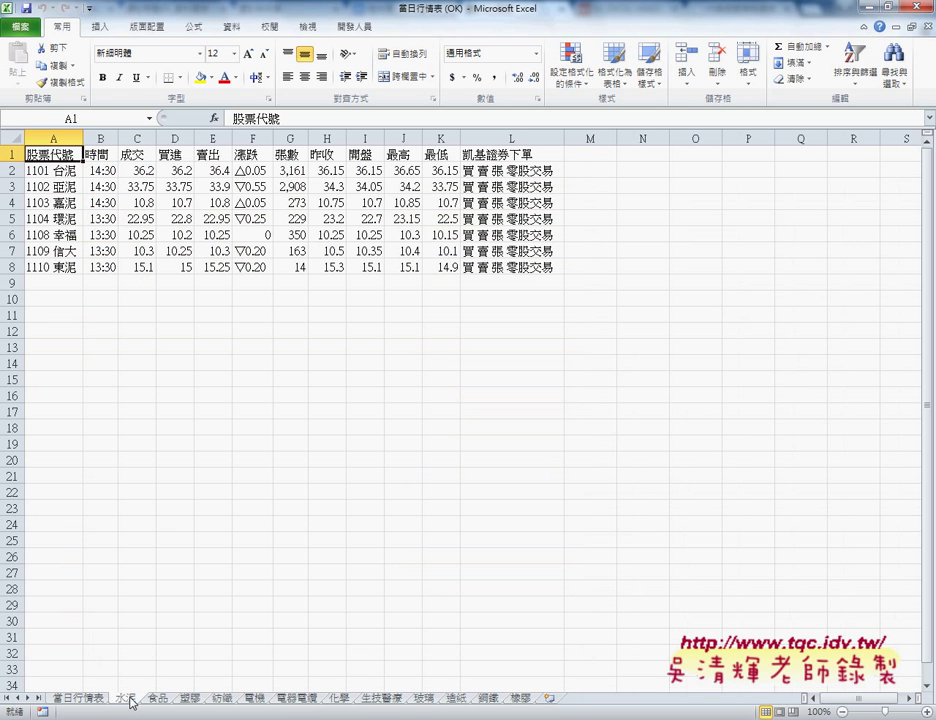
{"action": "mouse_move", "coordinate": [45, 170]}
{"action": "left_mouse_down"}
{"action": "mouse_move", "coordinate": [472, 277]}
{"action": "mouse_move", "coordinate": [442, 268]}
{"action": "left_mouse_up"}
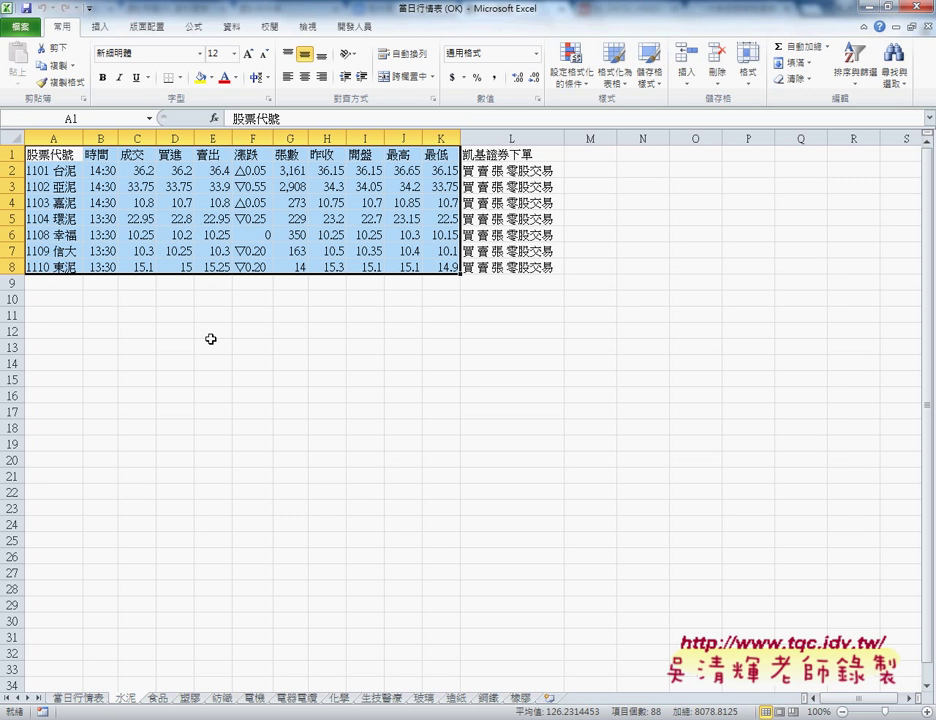
{"action": "left_click", "coordinate": [88, 699]}
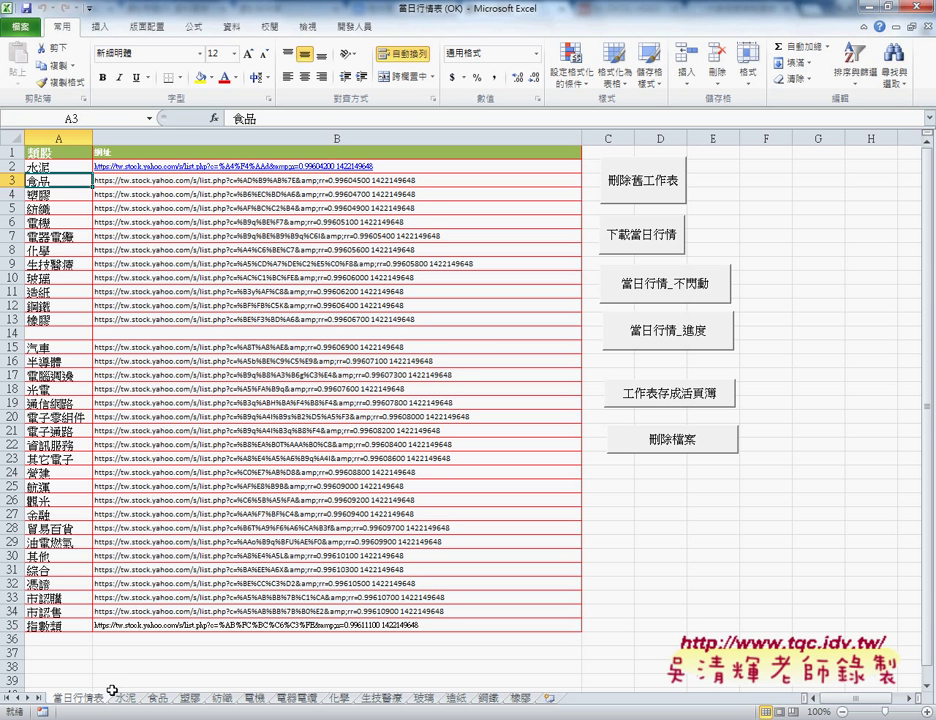
- Delete the old industry sheets with 刪除舊工作表, then run 下載當日行情 to create fresh ones
{"action": "left_click", "coordinate": [650, 198]}
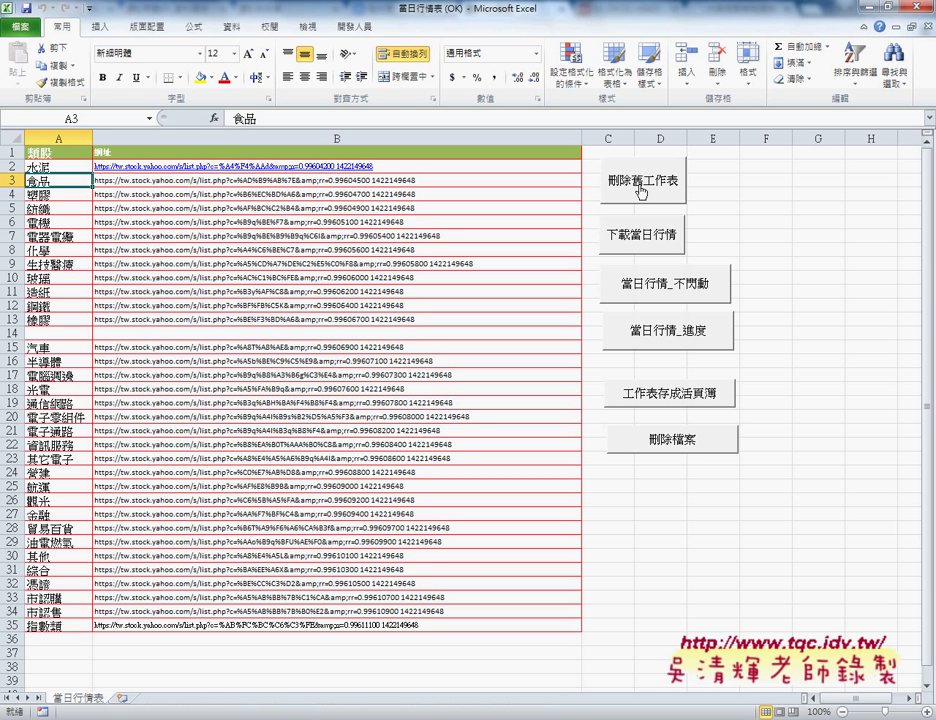
{"action": "left_click", "coordinate": [645, 248]}
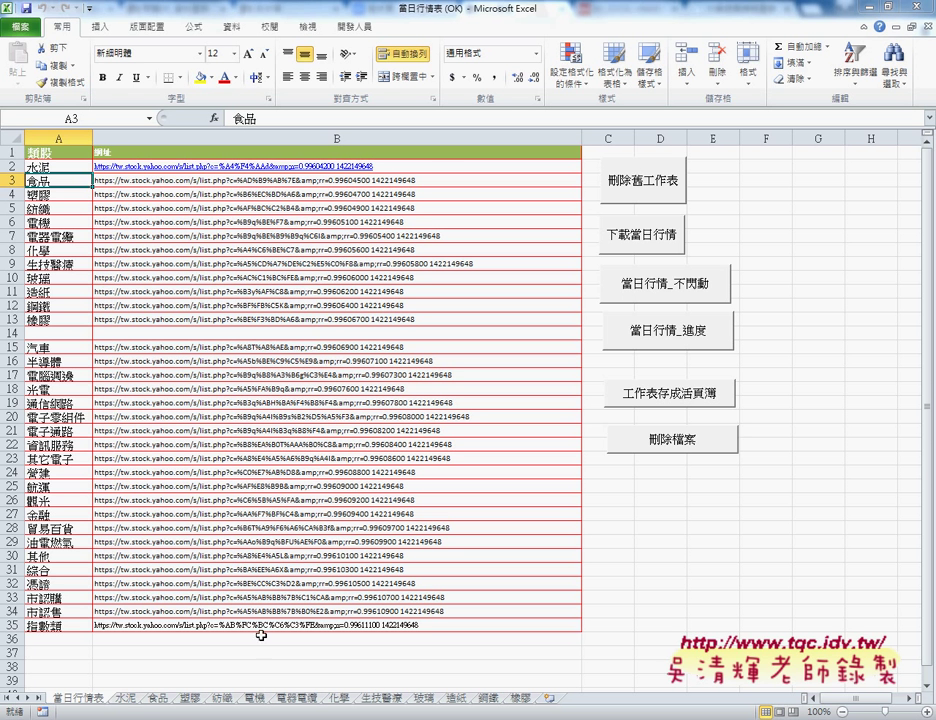
- Clear and rebuild the sheets with 當日行情_不閃動, then clear again and rerun with 當日行情_進度
{"action": "left_click", "coordinate": [640, 190]}
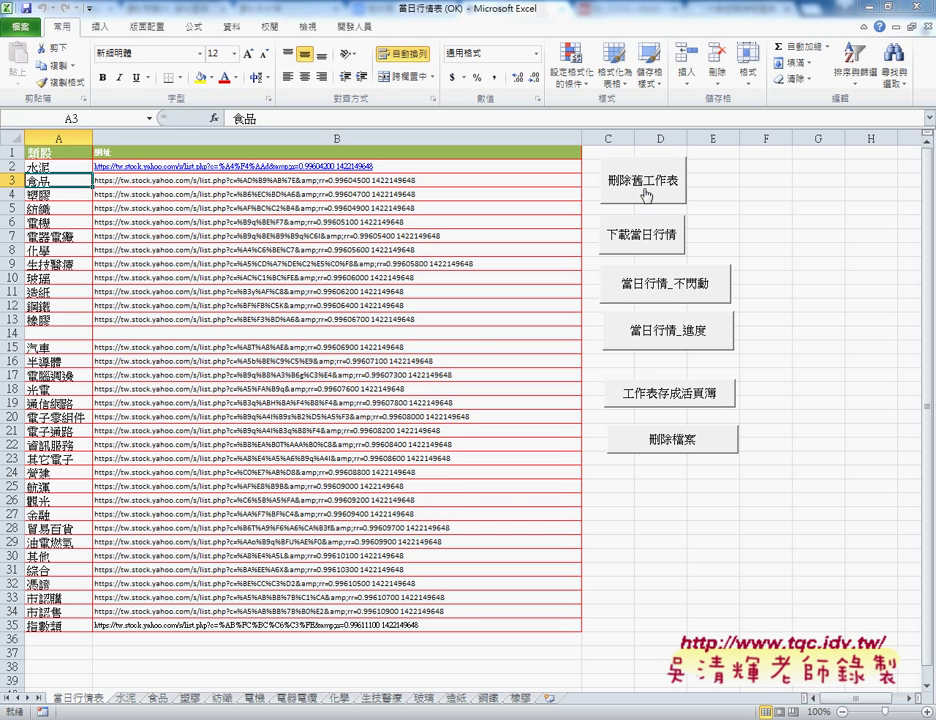
{"action": "left_click", "coordinate": [650, 289]}
{"action": "left_click", "coordinate": [660, 186]}
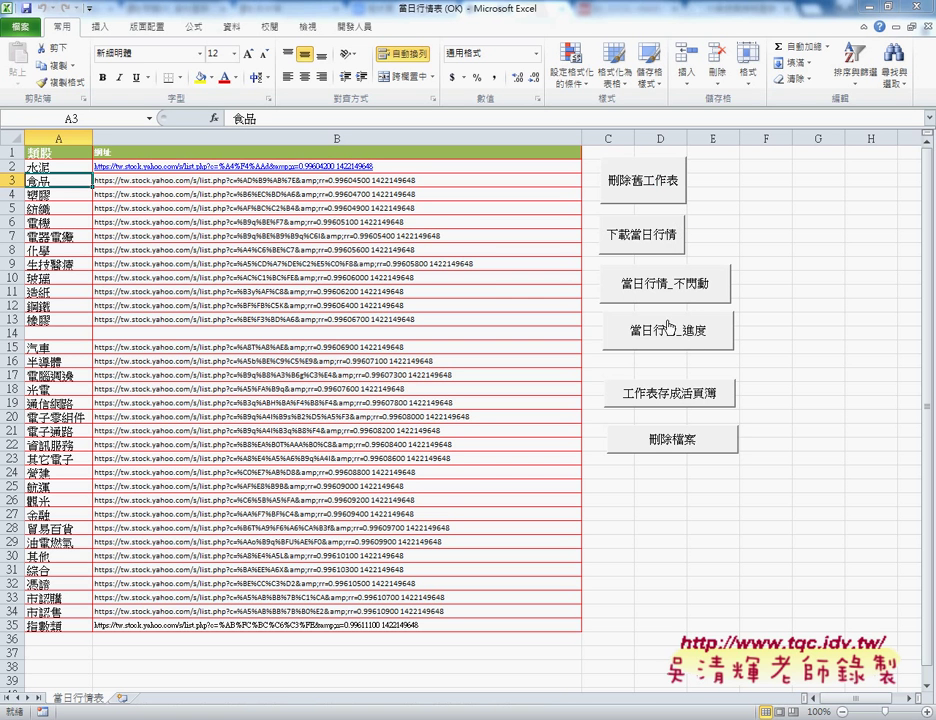
{"action": "left_click", "coordinate": [668, 341]}
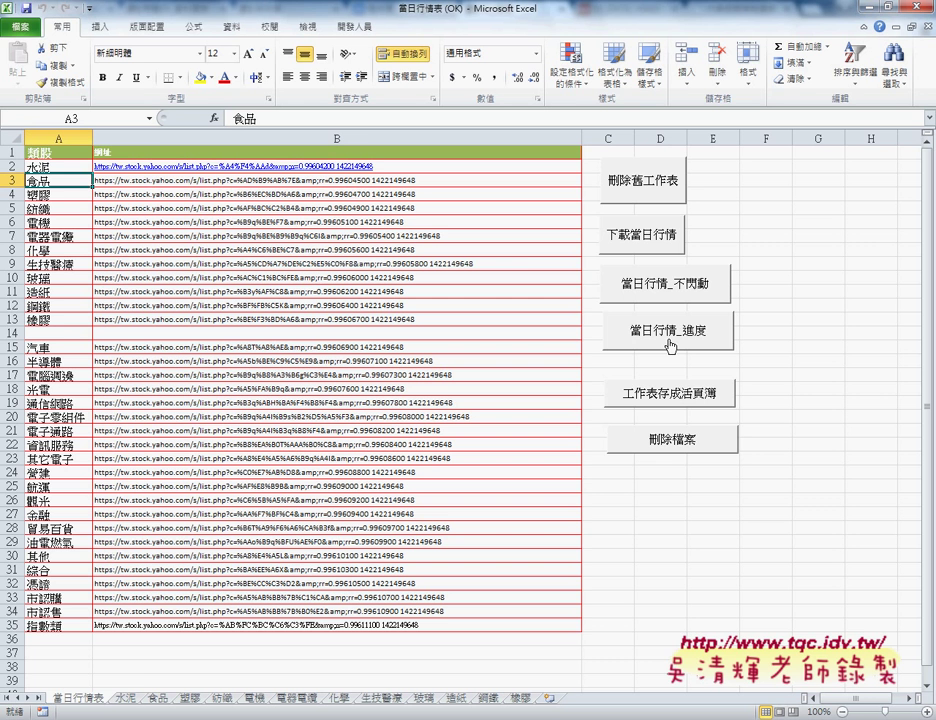
- Browse the 水泥, 食品 and 塑膠 sheets, select the 水泥 entry on 當日行情表, then return to 水泥
{"action": "left_click", "coordinate": [125, 698]}
{"action": "left_click", "coordinate": [152, 700]}
{"action": "left_click", "coordinate": [190, 700]}
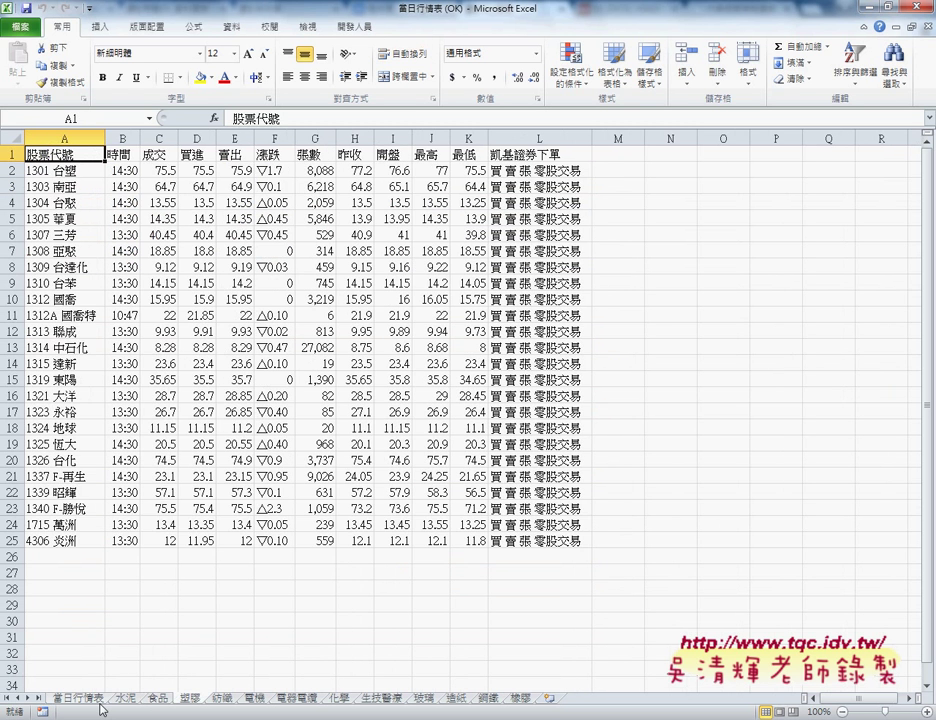
{"action": "left_click", "coordinate": [87, 700]}
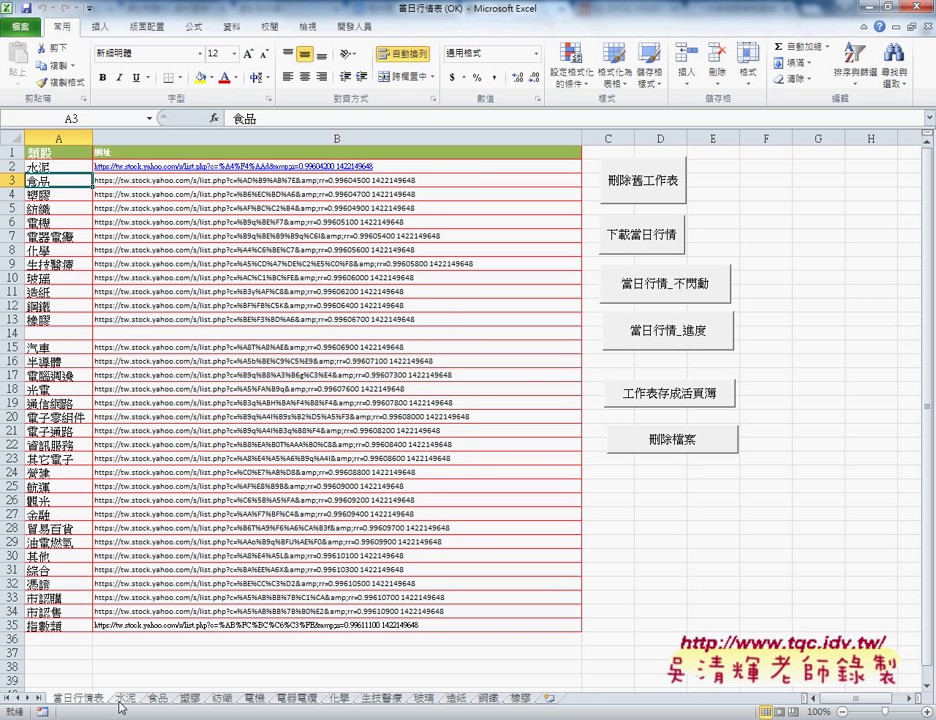
{"action": "left_click", "coordinate": [121, 700]}
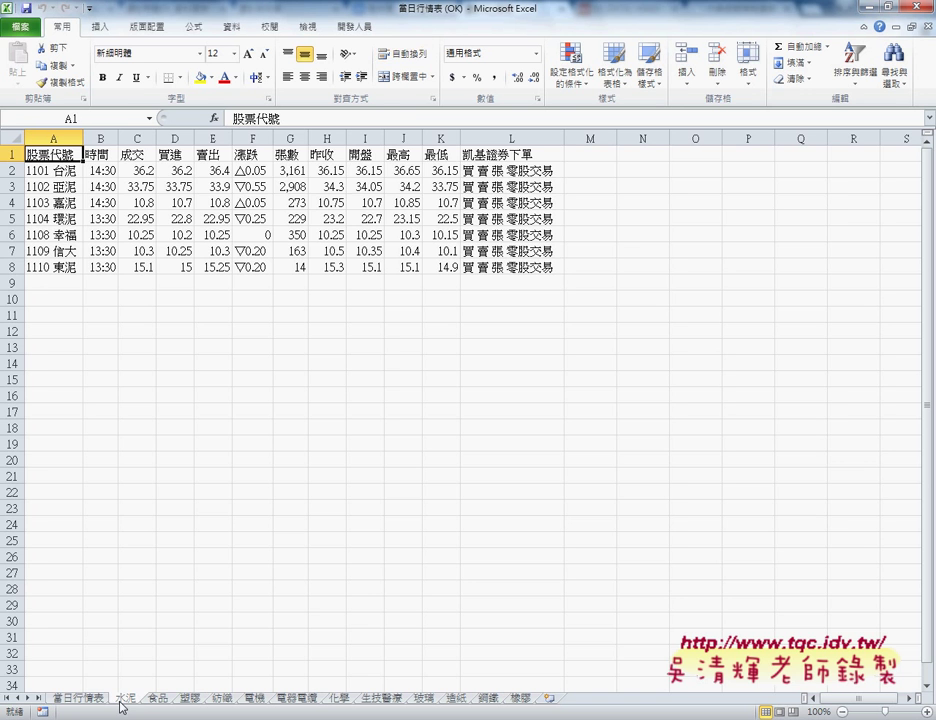
{"action": "left_click", "coordinate": [78, 699]}
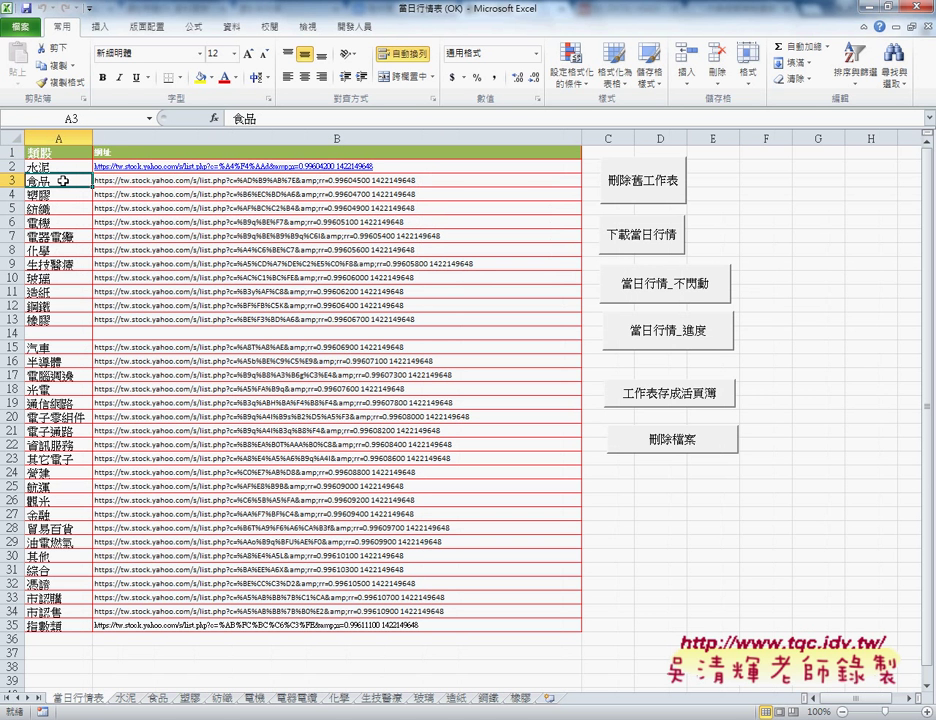
{"action": "left_click", "coordinate": [65, 162]}
{"action": "left_click", "coordinate": [123, 698]}
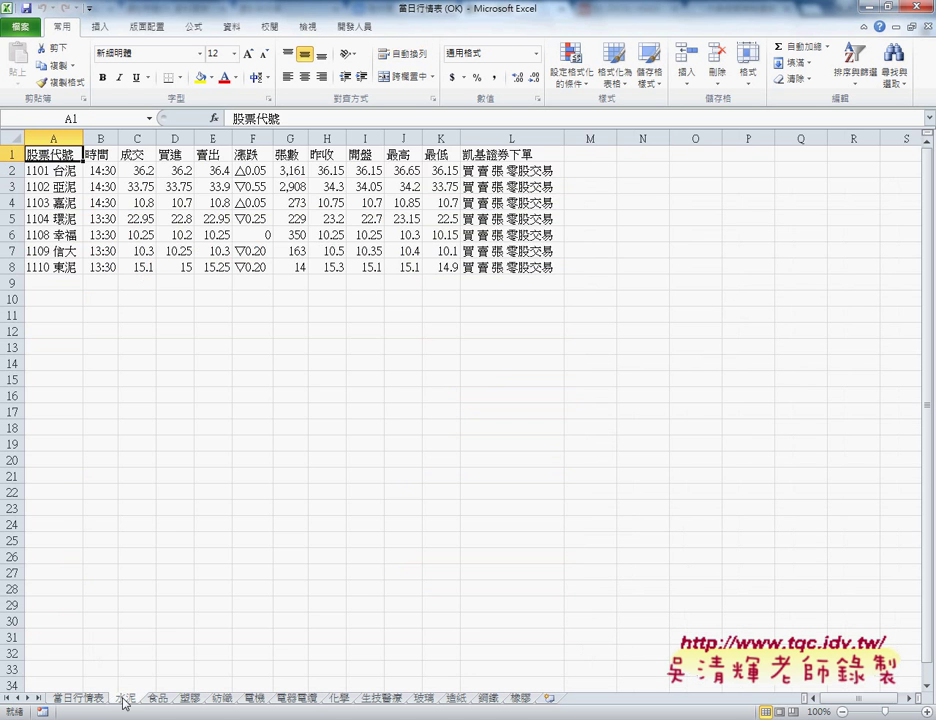
- Start a 從 Web query into cell E12 from the 資料 tab, then cancel it
{"action": "left_click", "coordinate": [232, 28]}
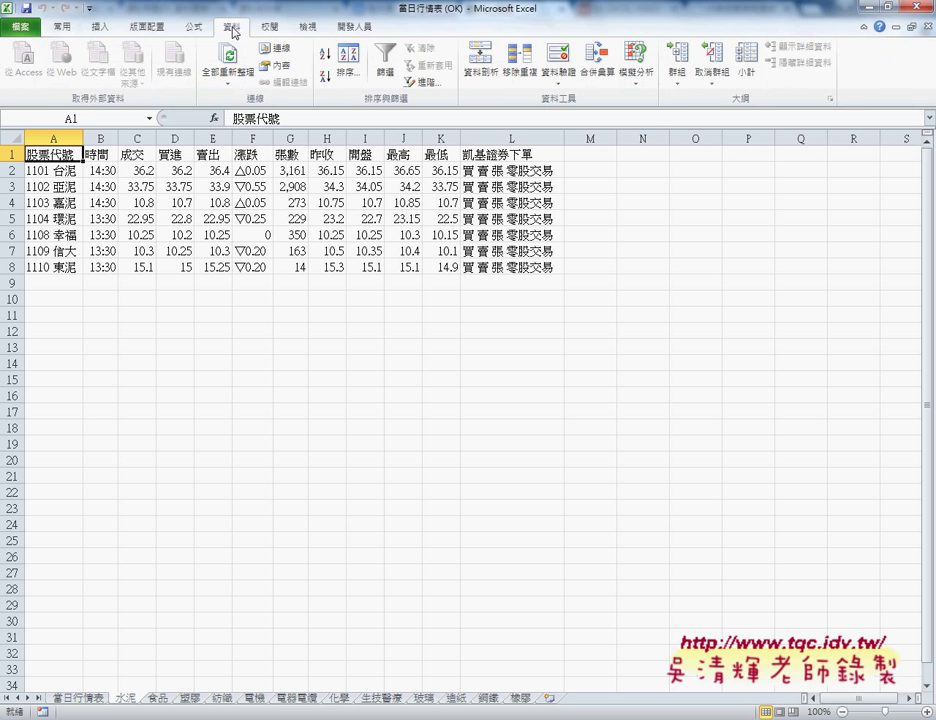
{"action": "left_click", "coordinate": [210, 330]}
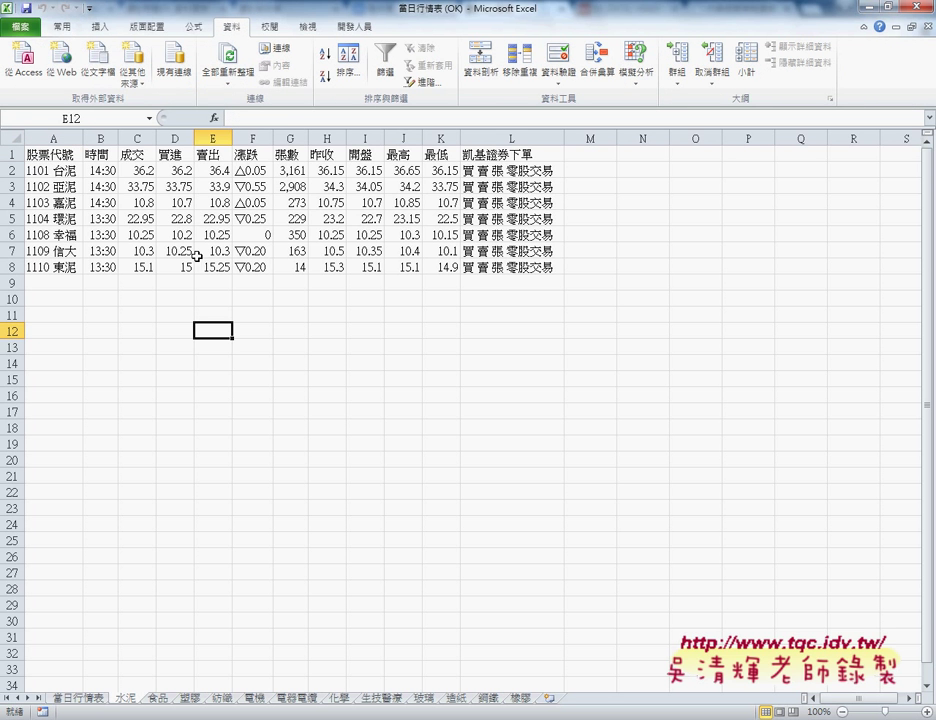
{"action": "left_click", "coordinate": [61, 66]}
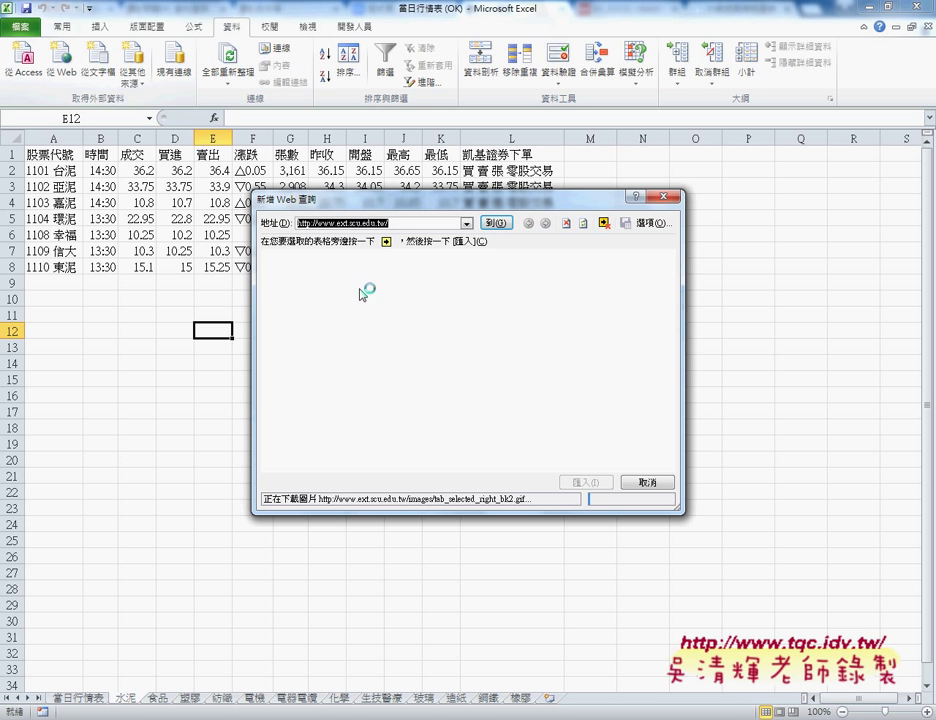
{"action": "key", "text": "Escape"}
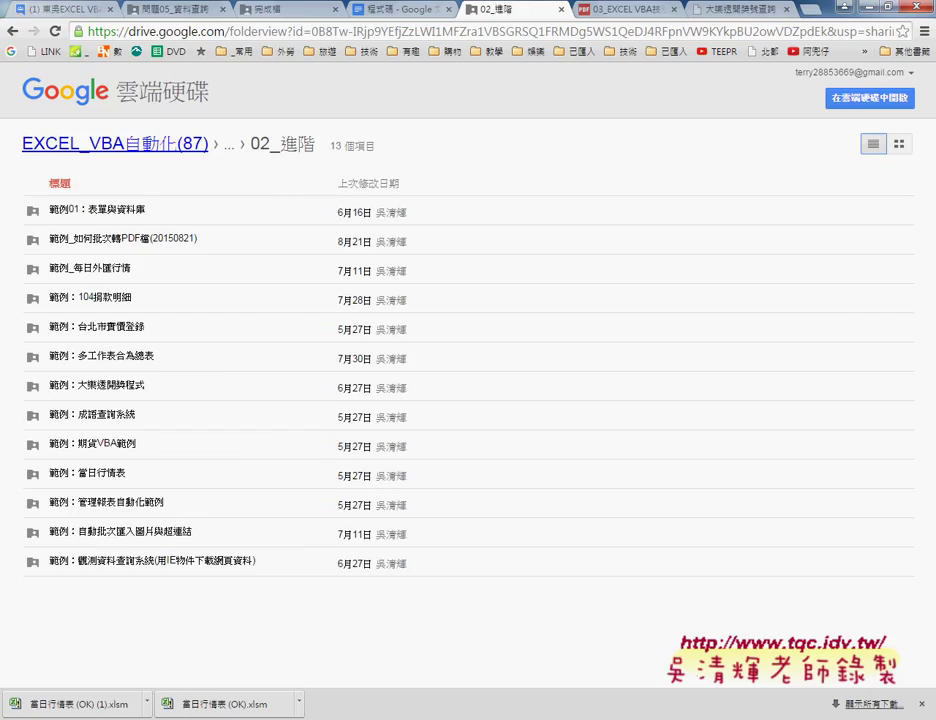
- Open the 範例：當日行情表 folder from the 02_進階 list
{"action": "left_click", "coordinate": [111, 474]}
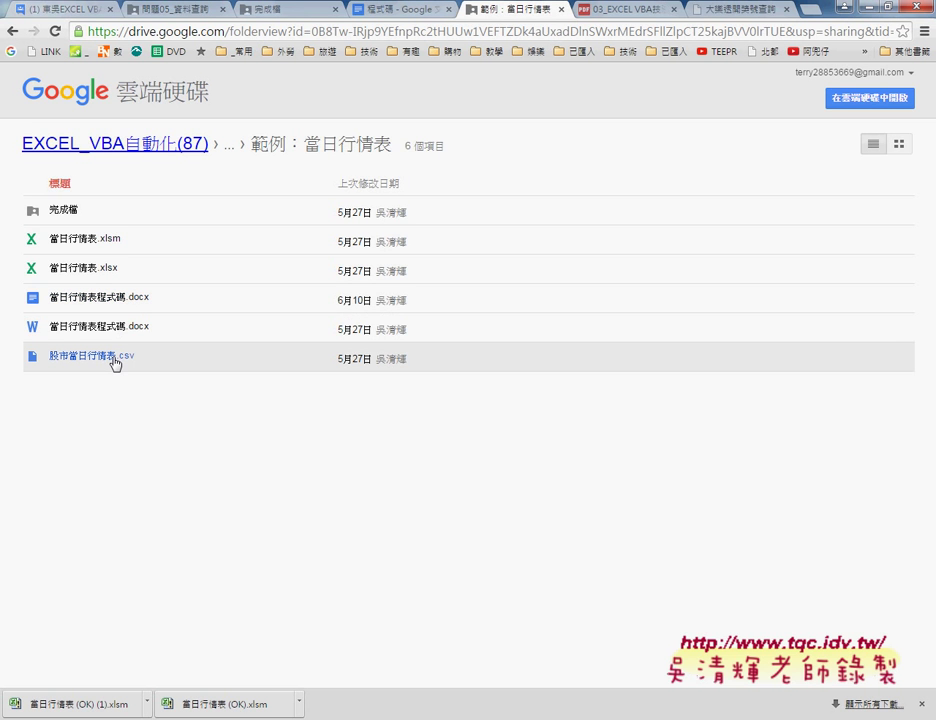
- Go back one page in the browser to the 02_進階 Drive folder with its thirteen examples
{"action": "left_click", "coordinate": [10, 32]}
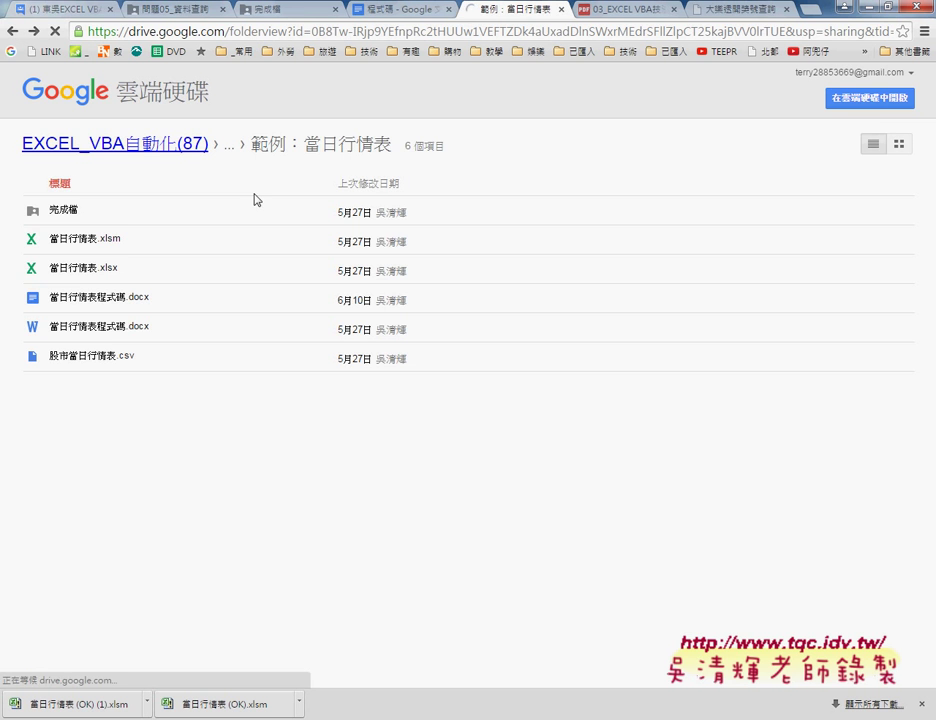